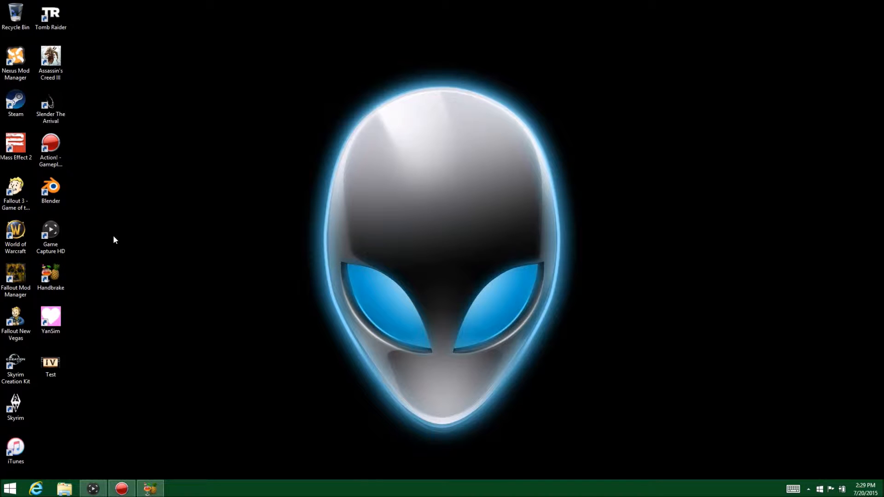
Step: Switch to HandBrake and load the Test video from the desktop as the source, keeping title 1 selected
left_click(152, 490)
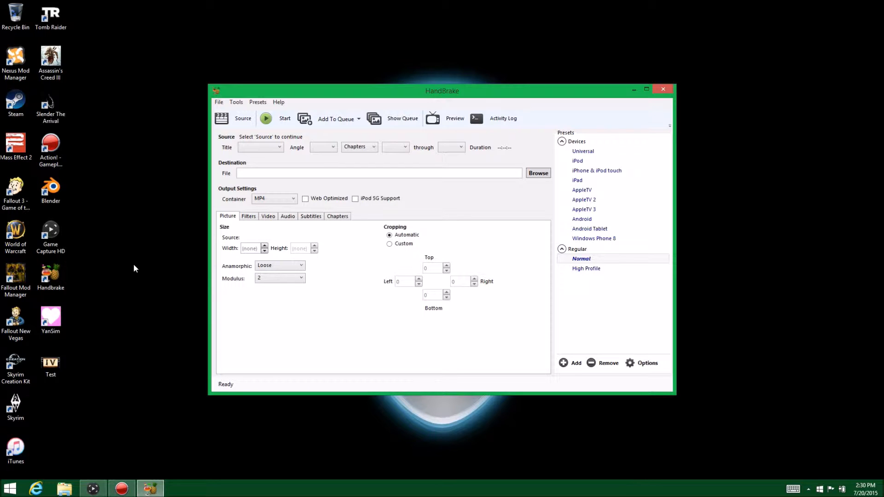
left_click_drag(57, 366, 244, 231)
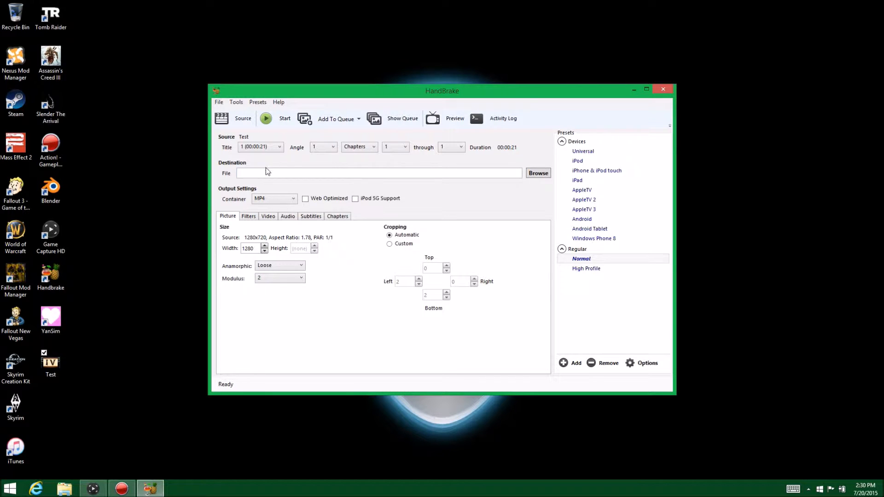
left_click(261, 147)
left_click(251, 157)
left_click(323, 183)
Step: Check the frame size, bitrate and frame rate in the detailed file properties of the desktop Test video
left_click(64, 364)
double_click(59, 366)
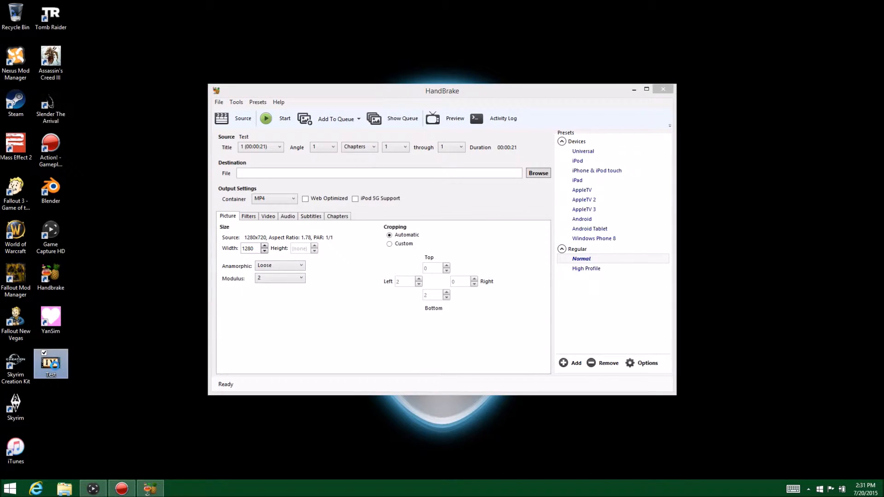
right_click(62, 366)
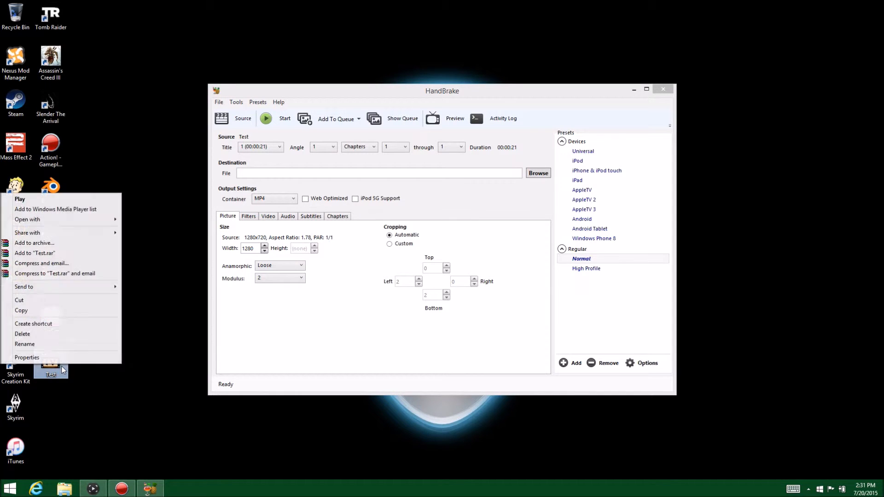
left_click(68, 359)
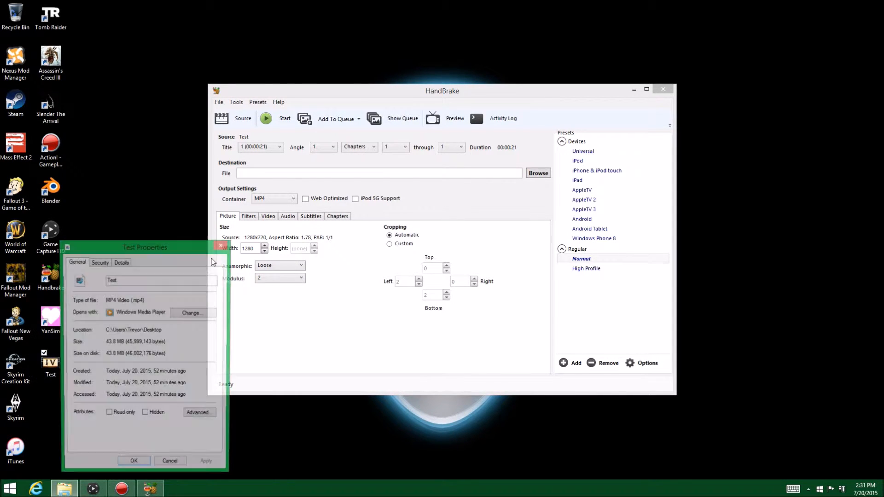
left_click_drag(159, 249, 203, 156)
left_click(179, 253)
left_click(188, 271)
scroll(187, 274, "down", 1)
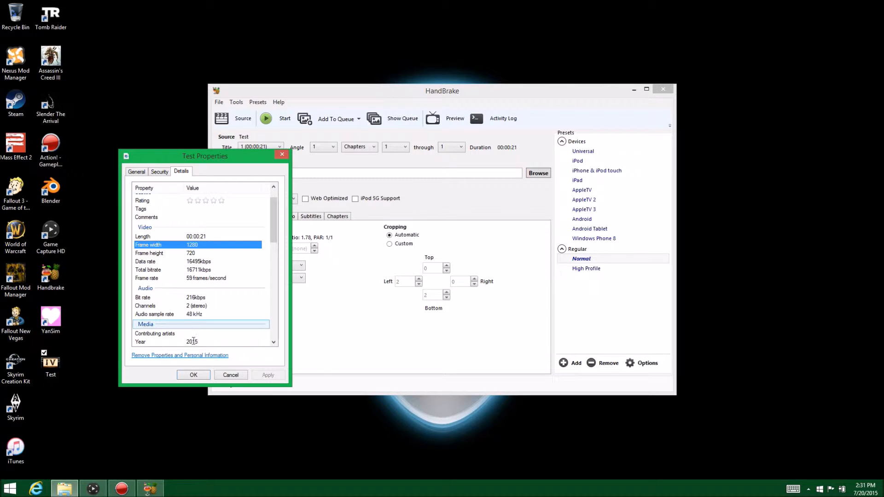
left_click(194, 374)
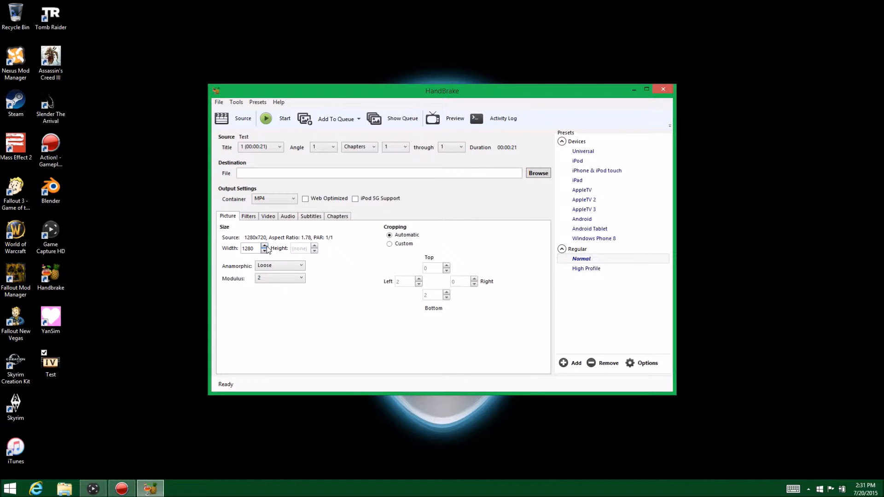
Step: Review the output picture width, the anamorphic options and the filter settings
left_click_drag(254, 249, 249, 248)
double_click(249, 249)
left_click(258, 246)
left_click(263, 250)
left_click(264, 245)
left_click(276, 266)
left_click(323, 266)
left_click(249, 217)
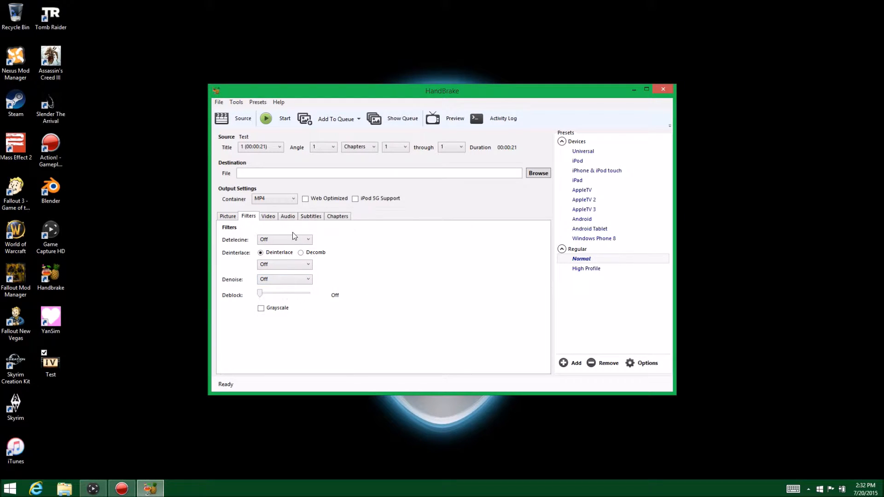
Step: Keep H.264 (x264) as the video codec and set the framerate to Same as source
left_click(268, 216)
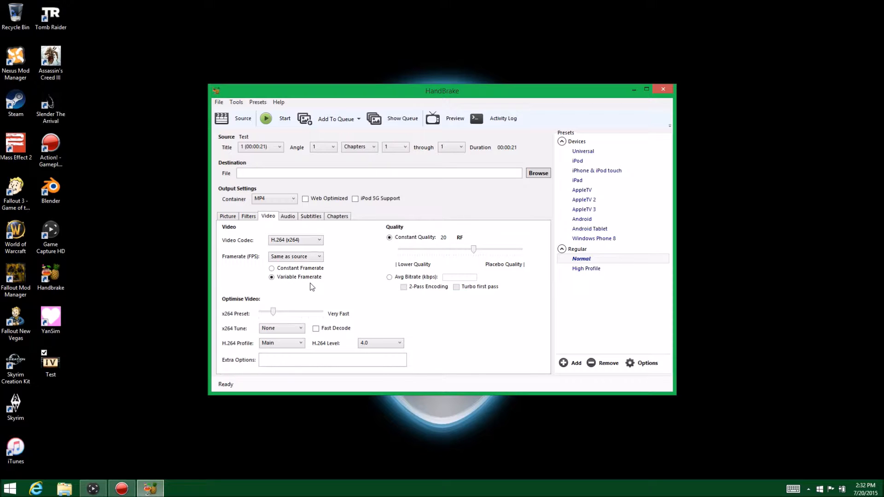
left_click(297, 238)
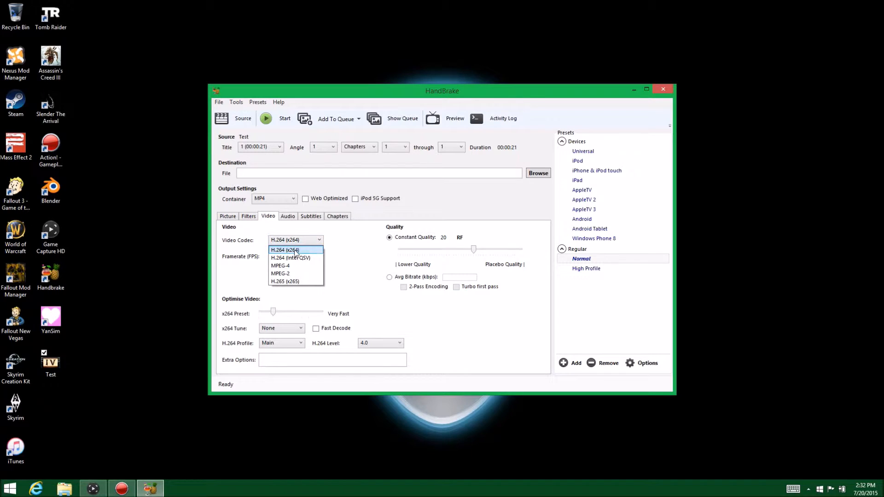
left_click(327, 239)
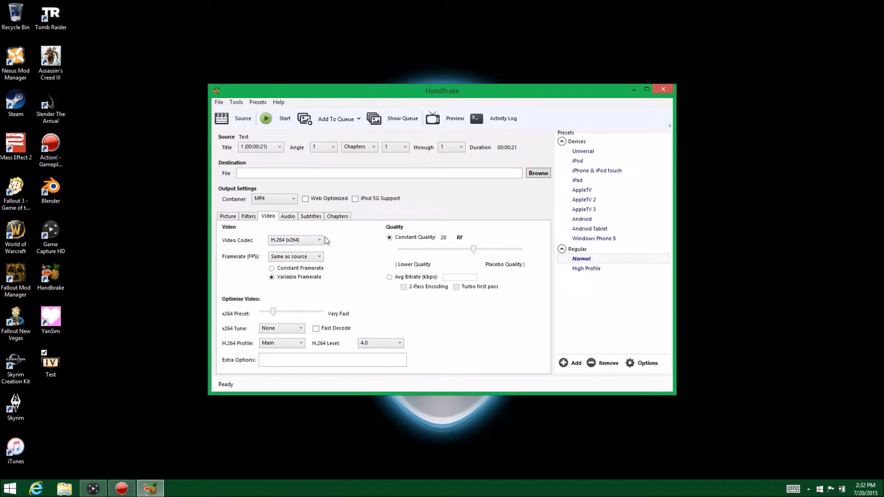
left_click(304, 259)
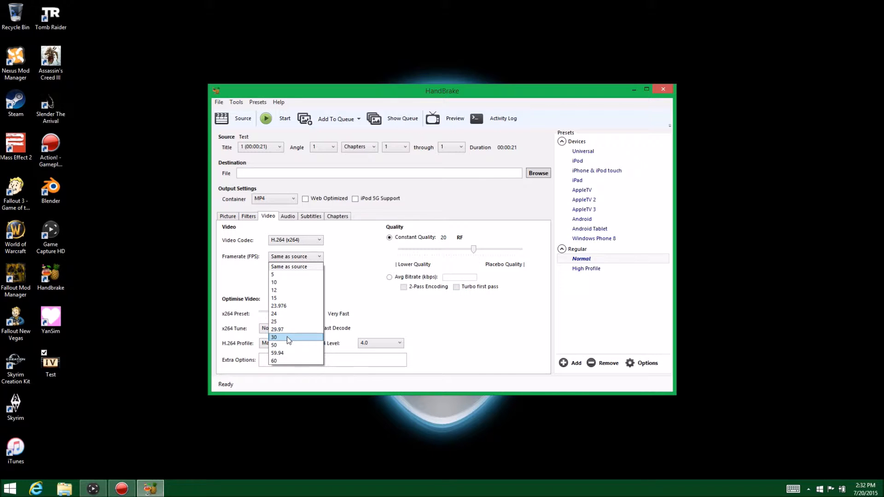
left_click(342, 308)
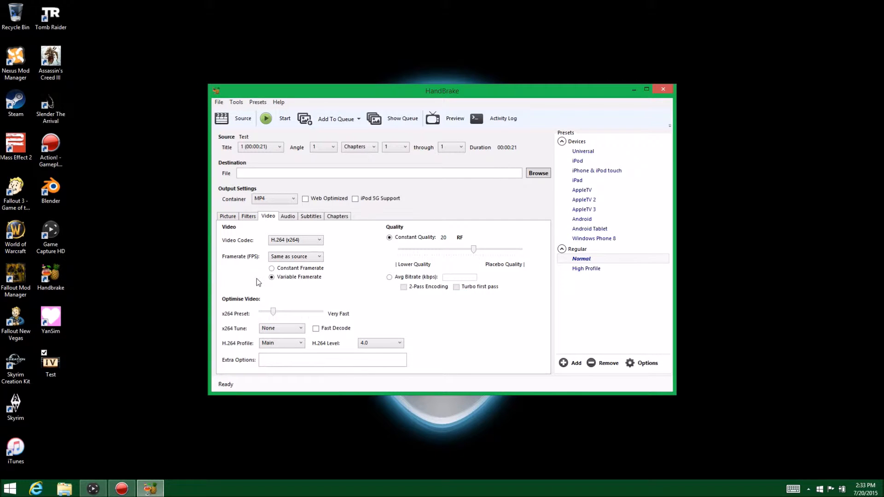
left_click(304, 257)
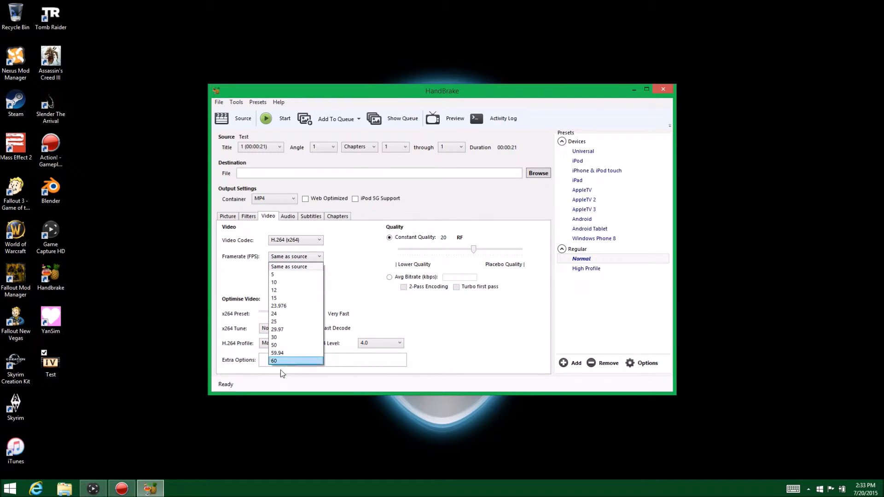
left_click(372, 299)
left_click(278, 259)
left_click(281, 266)
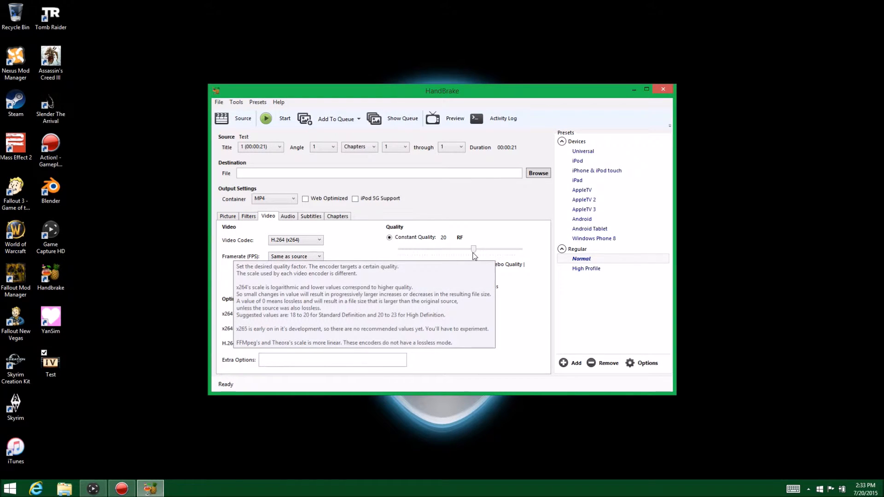
Step: Set the constant quality of the video to RF 26
left_click_drag(474, 254, 454, 252)
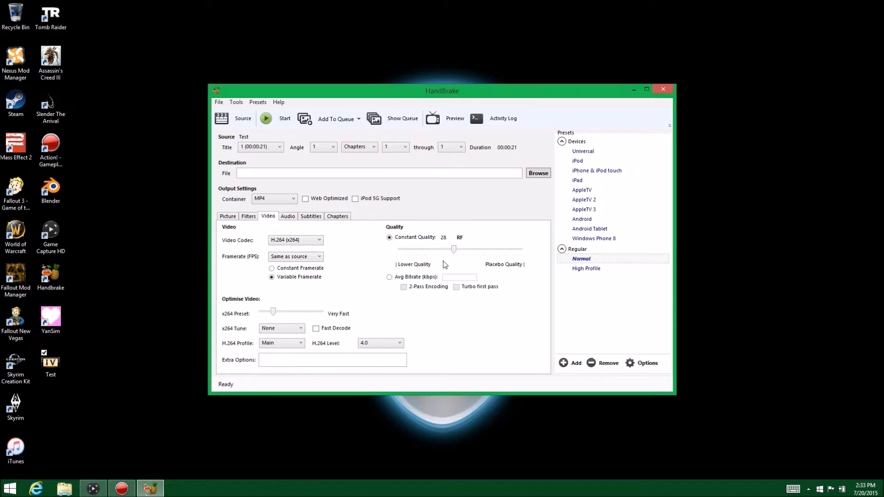
left_click_drag(454, 249, 525, 249)
left_click_drag(523, 249, 518, 249)
left_click_drag(517, 249, 242, 263)
mouse_move(401, 258)
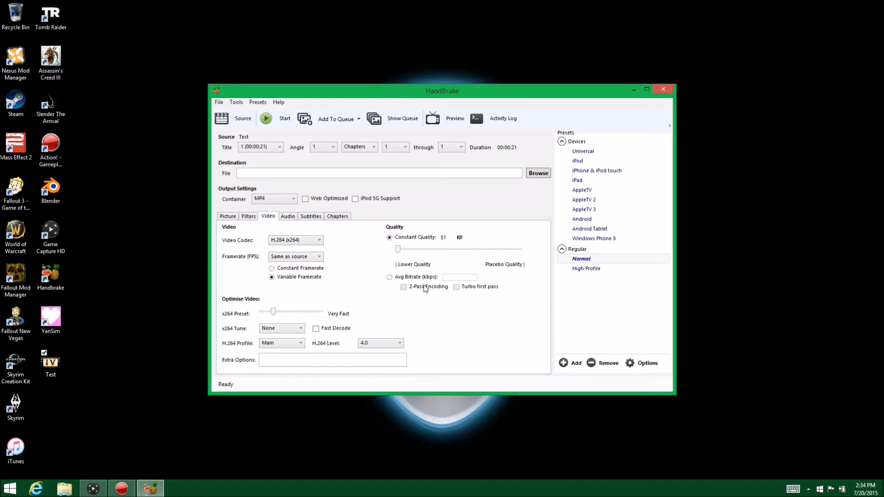
left_click(59, 367)
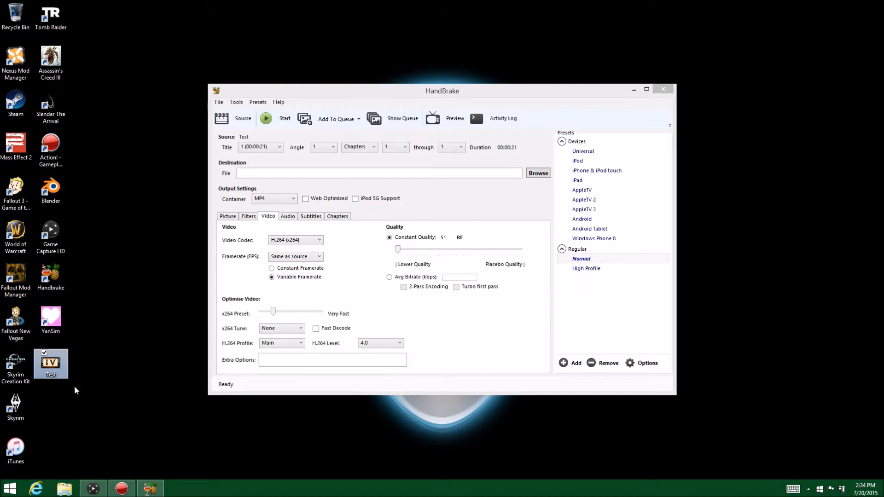
left_click_drag(398, 250, 458, 254)
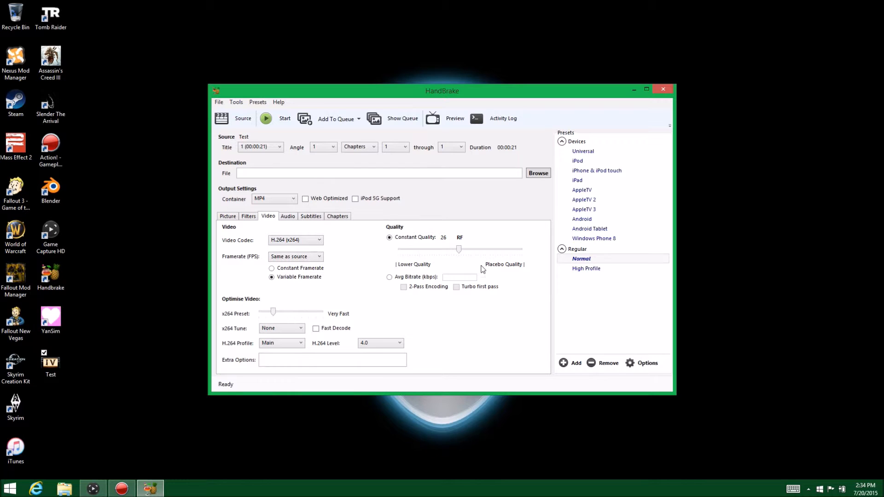
Step: Look through the audio, subtitle and chapter settings, and return to the video settings
left_click(288, 216)
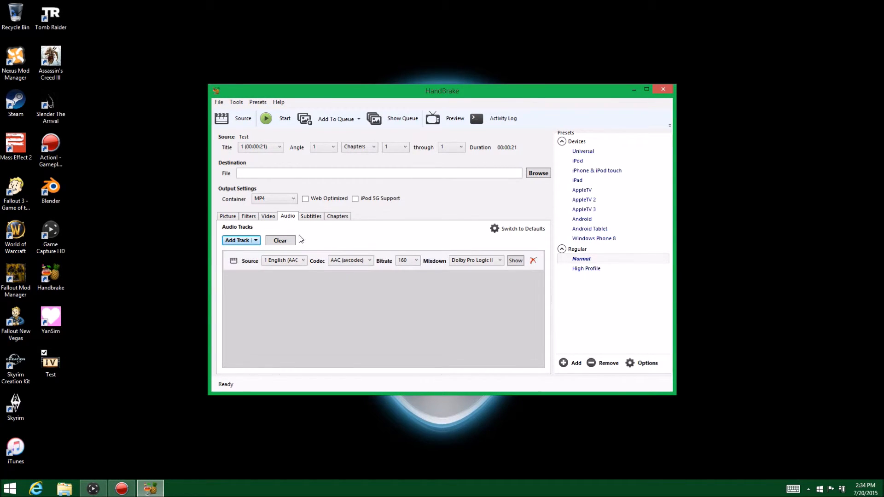
left_click(311, 216)
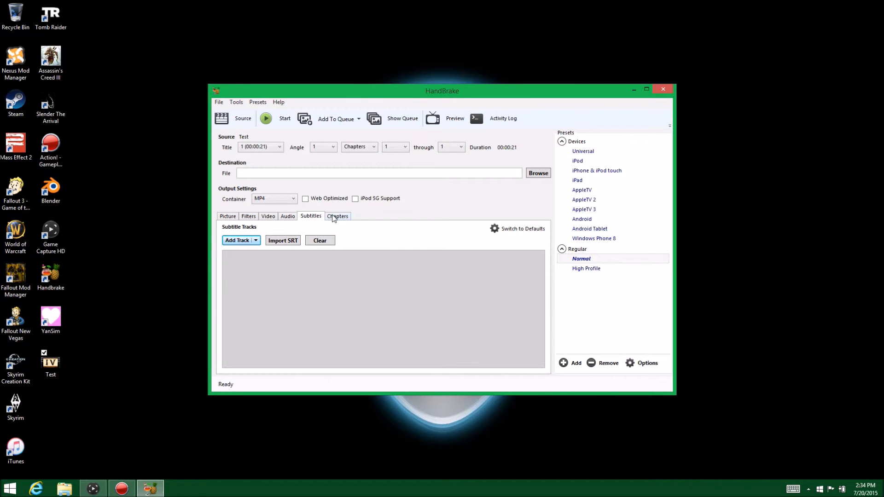
left_click(334, 218)
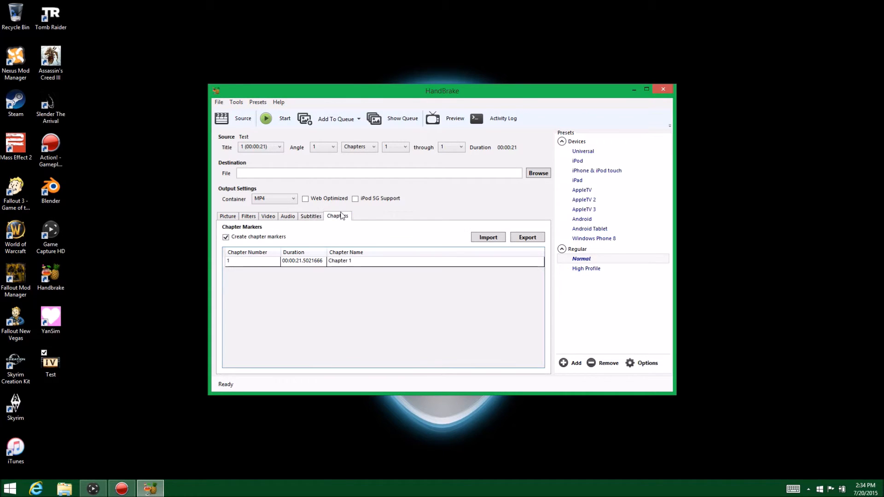
left_click(268, 216)
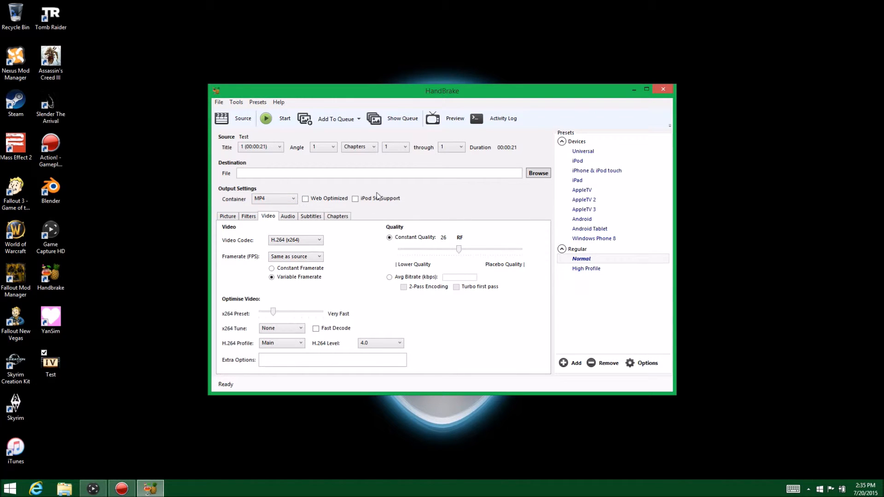
Step: Set the output destination to an mp4 file named Test 2 on the Desktop and start the encode
left_click(533, 174)
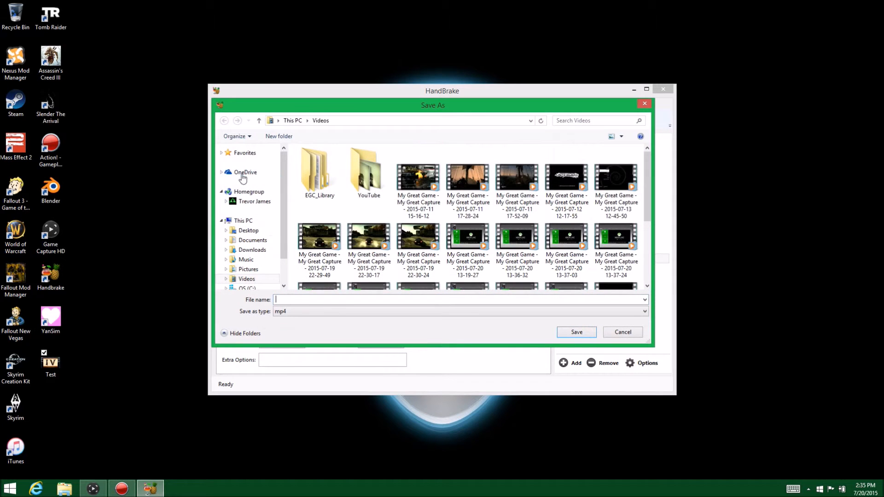
left_click(248, 231)
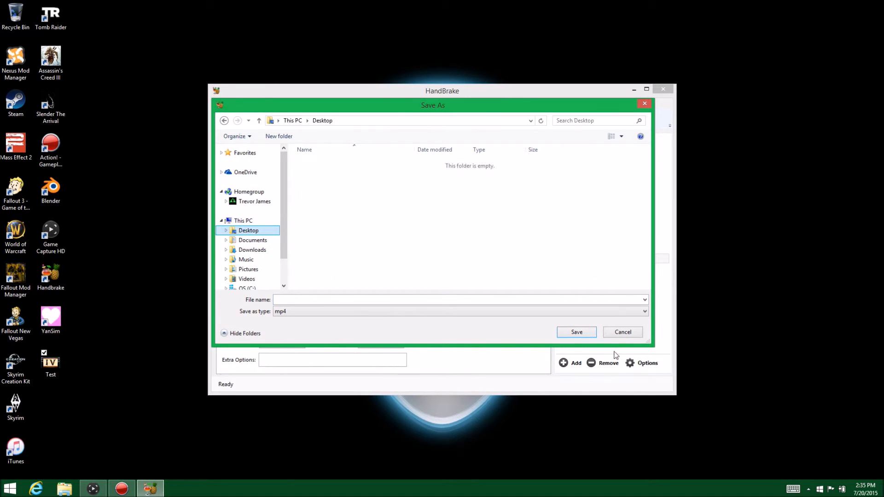
left_click(571, 333)
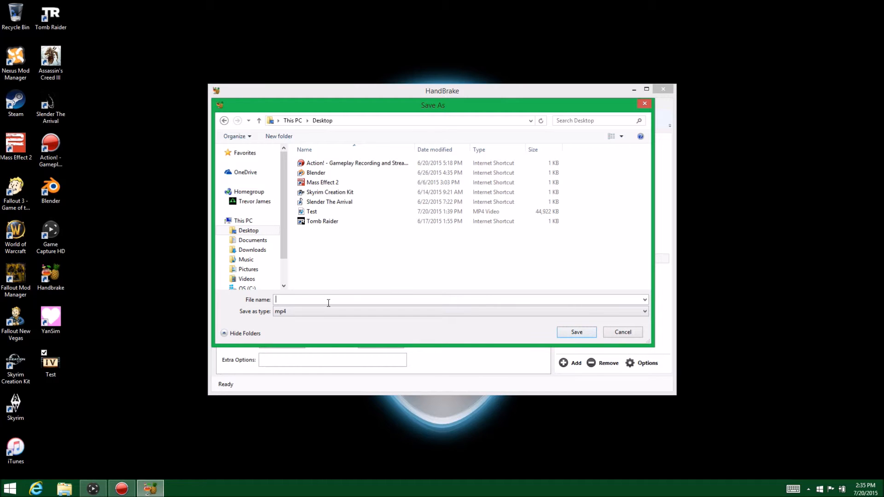
type("TEs")
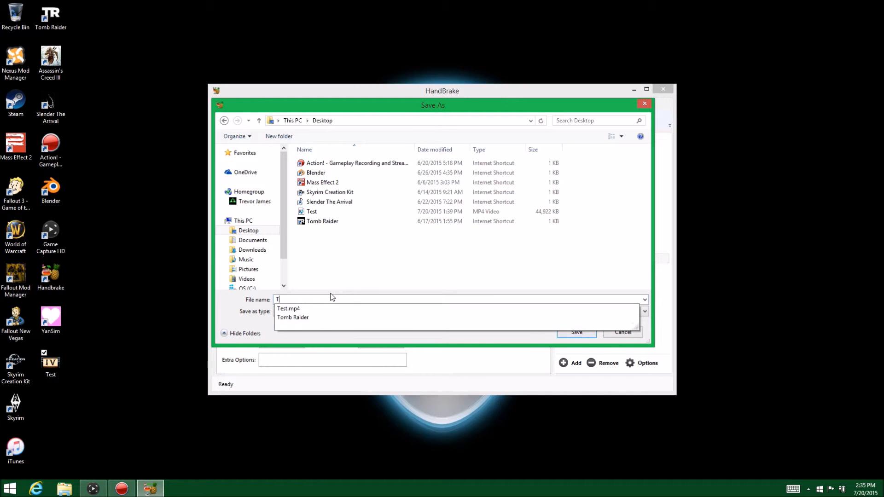
key("BackSpace")
type("est")
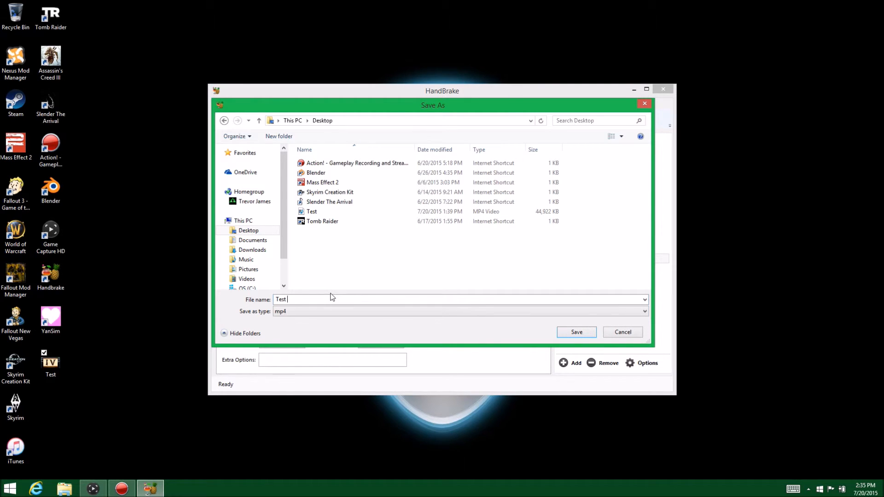
type(" 2")
key("Return")
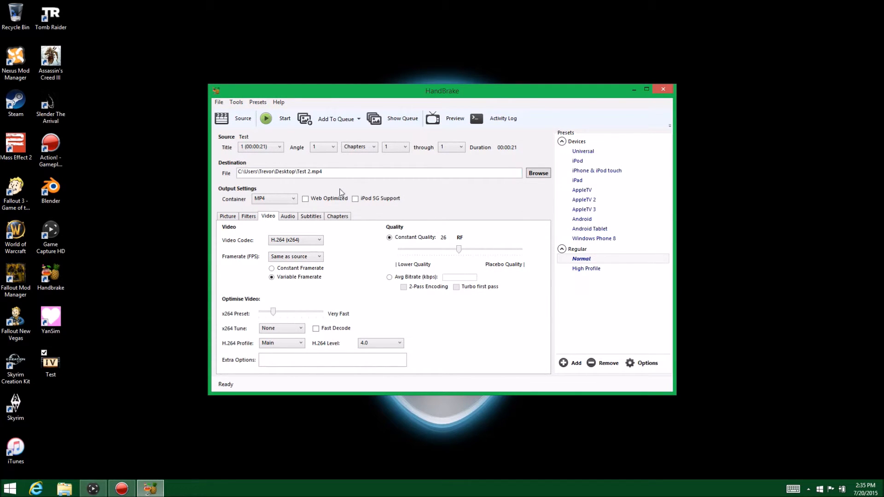
left_click_drag(329, 172, 237, 172)
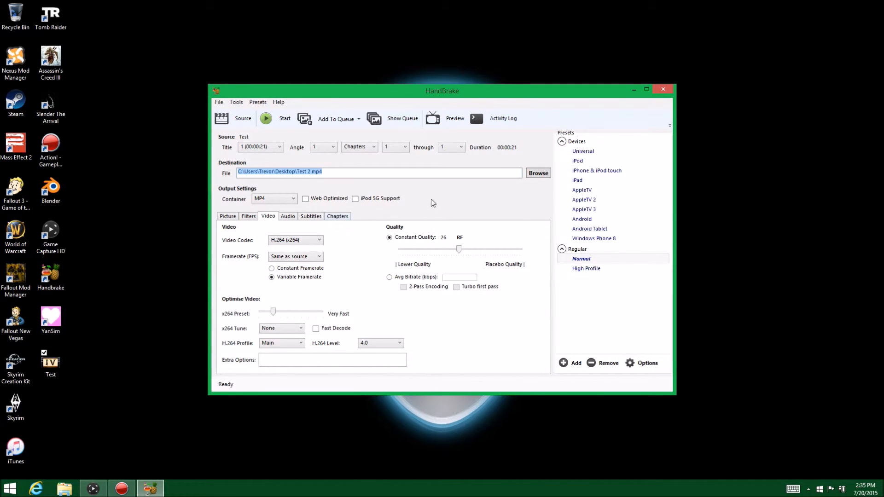
left_click(270, 118)
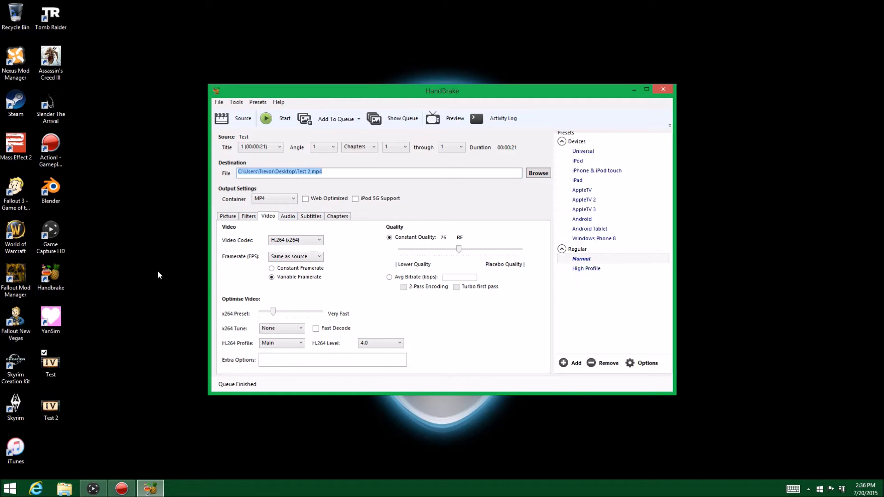
Step: Compare the file sizes of the Test 2 and Test videos on the desktop
left_click(50, 406)
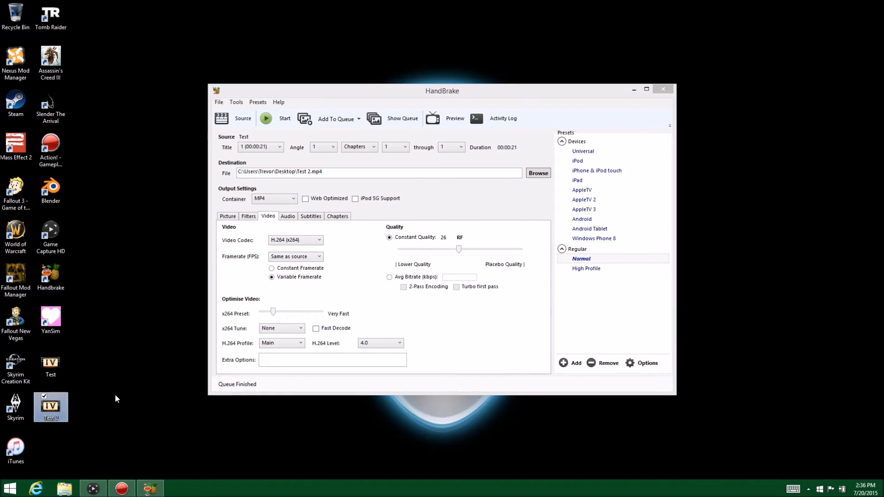
mouse_move(49, 407)
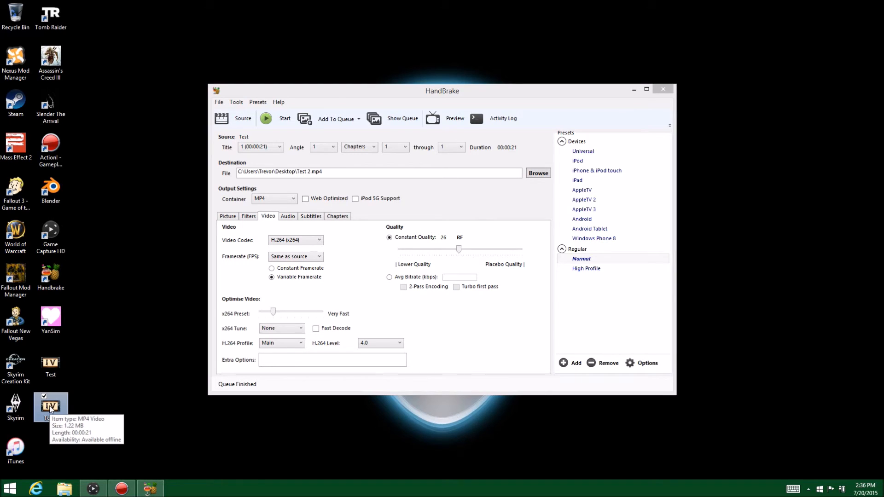
left_click(55, 374)
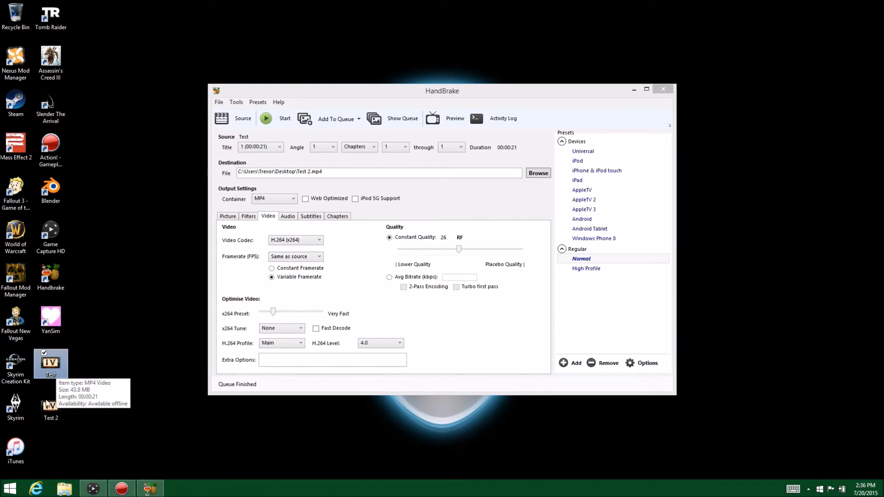
left_click(46, 407)
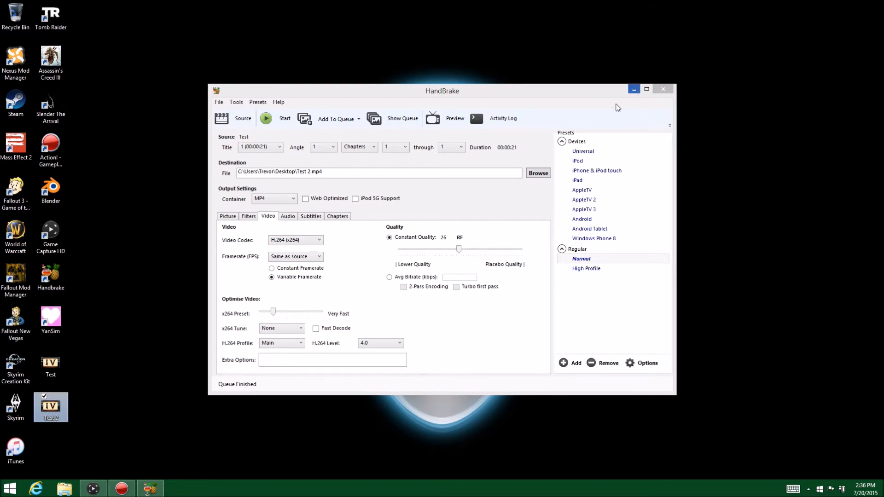
left_click(808, 489)
left_click(785, 343)
left_click_drag(790, 371, 788, 429)
left_click_drag(570, 456, 556, 458)
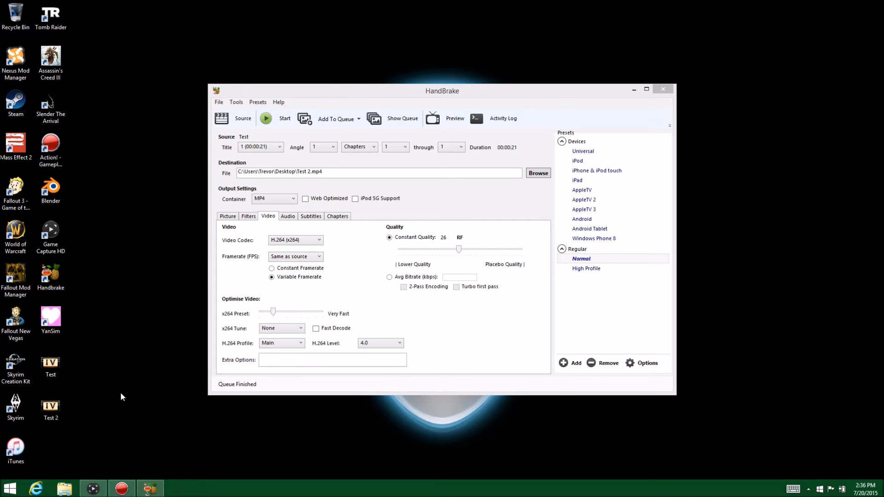
Step: Play the Test 2 video from the desktop, skipping ahead to check its picture quality, and close the player
left_click(62, 401)
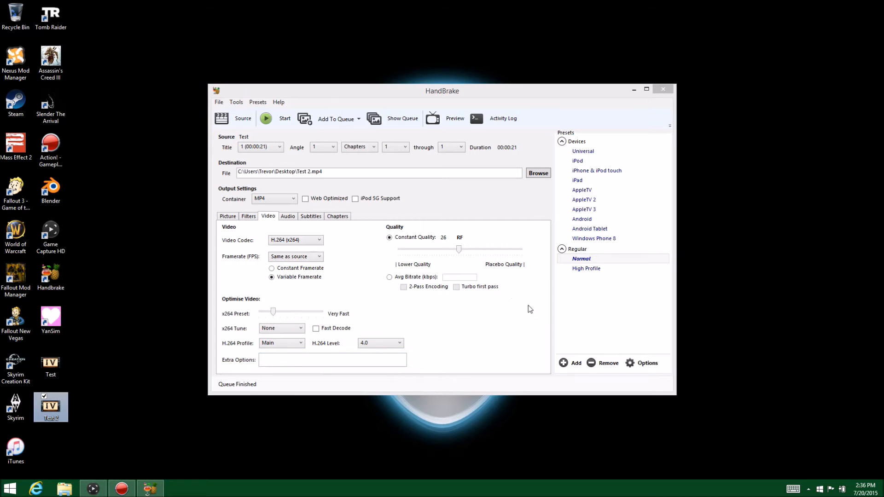
key("Return")
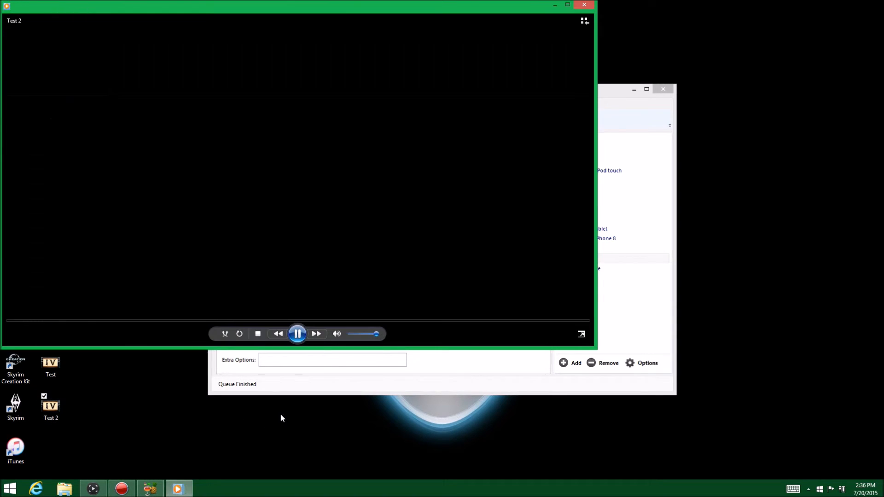
left_click_drag(400, 12, 513, 66)
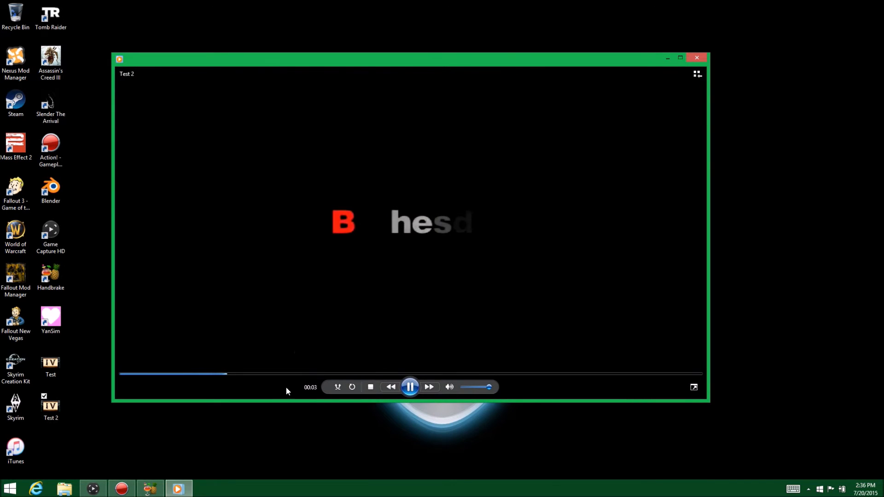
left_click(390, 374)
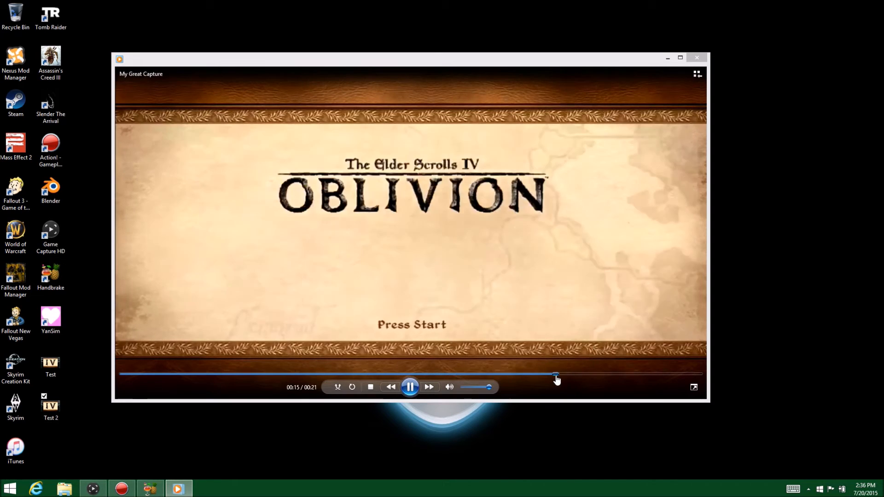
left_click(566, 374)
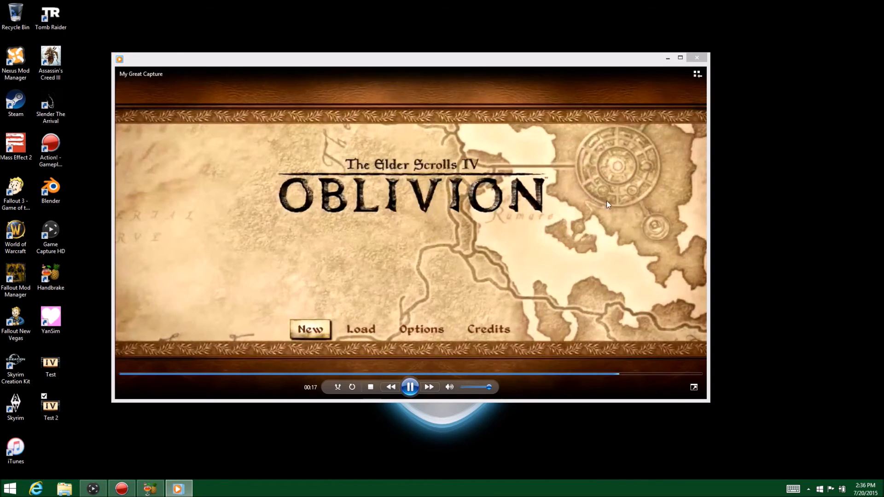
left_click(696, 58)
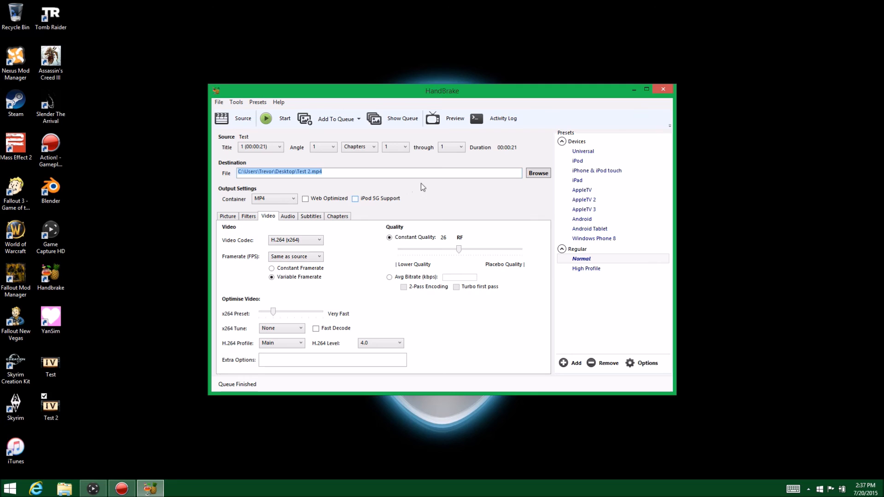
left_click(354, 174)
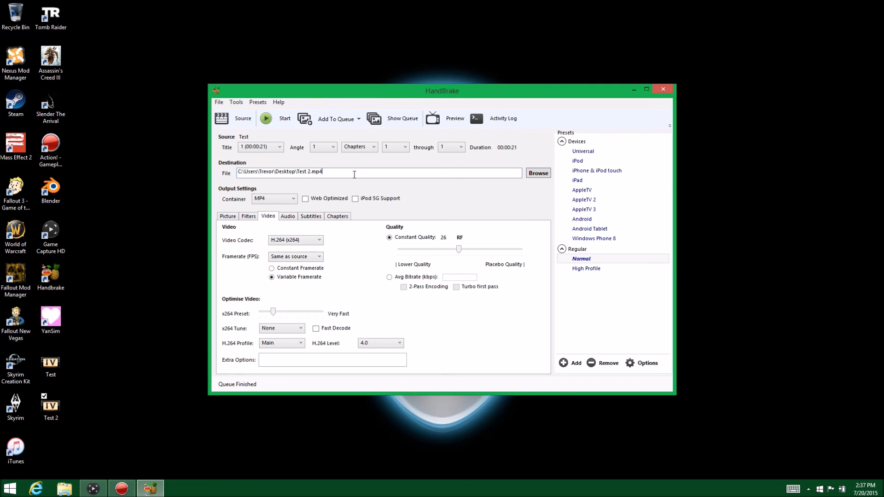